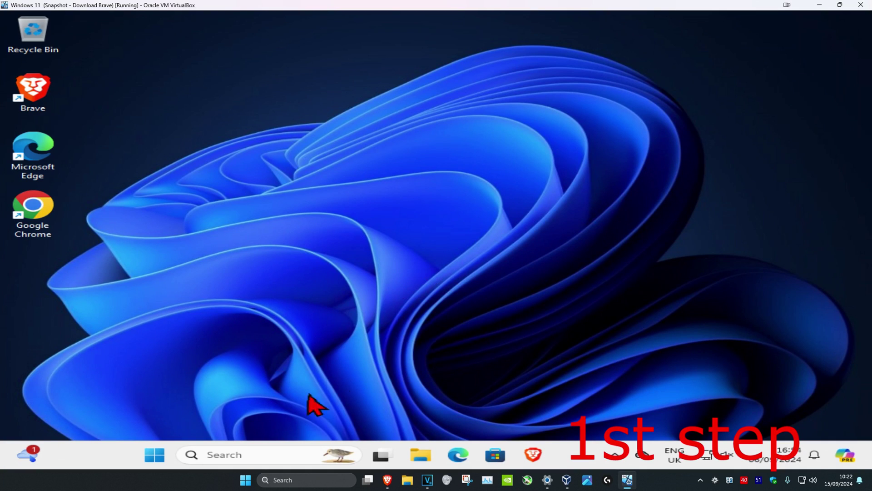
# Launch Registry Editor from Windows Search, approving the administrator prompt.
pyautogui.click(243, 454)
pyautogui.write('registry')
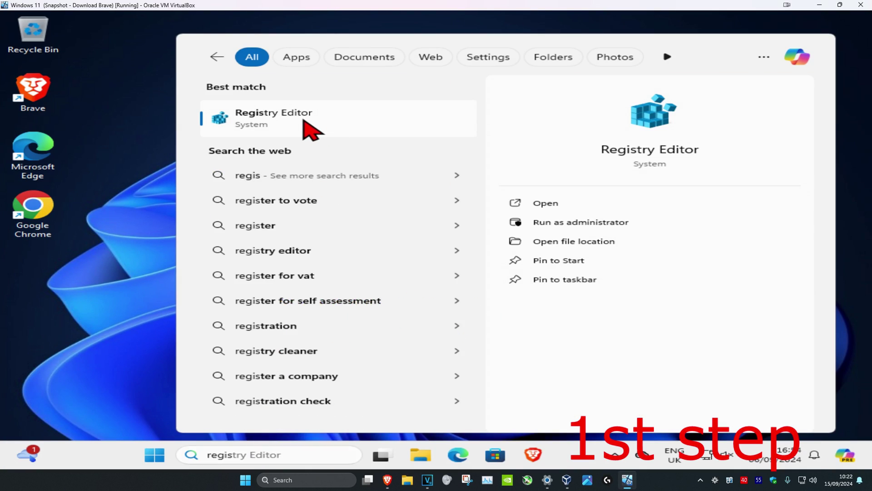
pyautogui.click(311, 122)
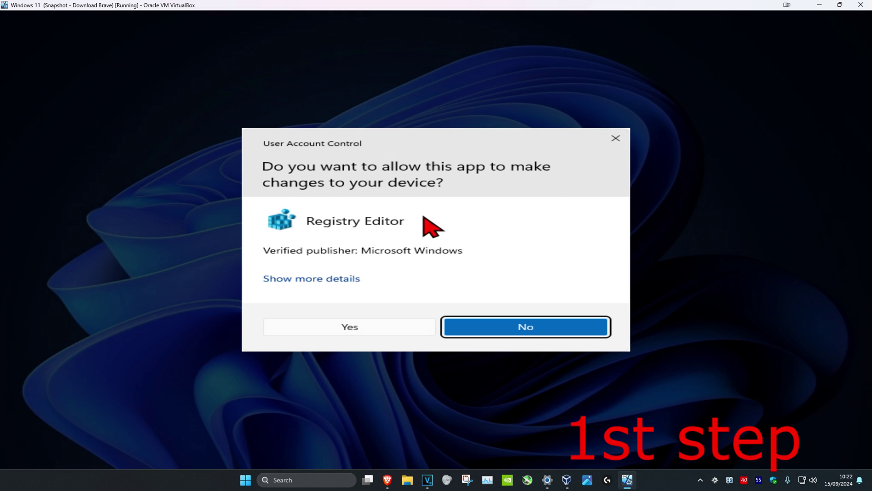
pyautogui.click(395, 327)
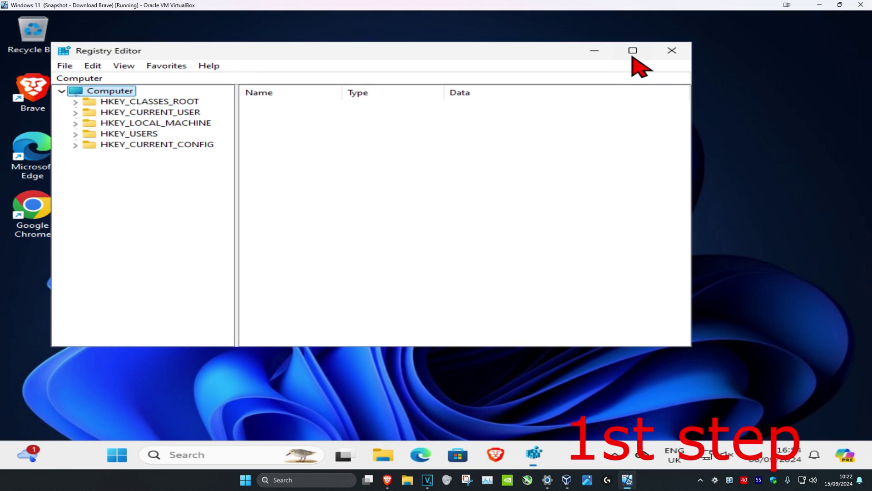
# Maximize the Registry Editor window.
pyautogui.click(631, 57)
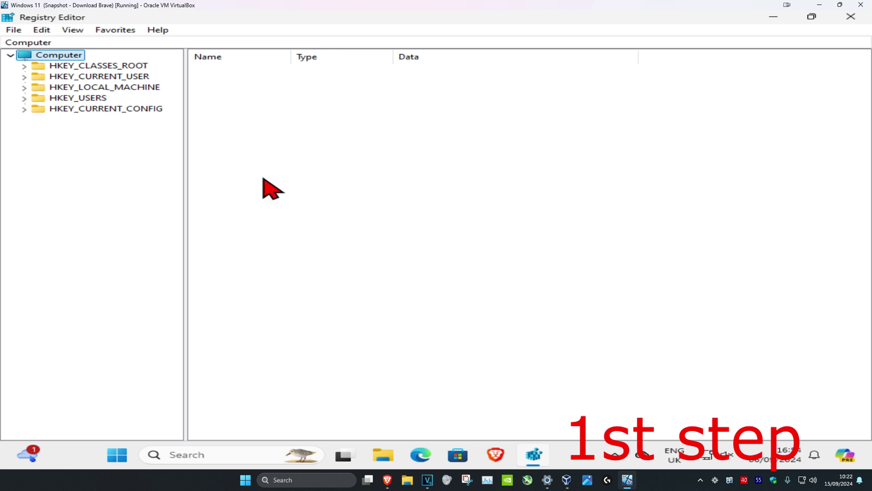
# Expand the tree to HKEY_LOCAL_MACHINE\SOFTWARE\Microsoft\Windows NT\CurrentVersion and show its subkeys.
pyautogui.click(58, 87)
pyautogui.doubleClick(40, 90)
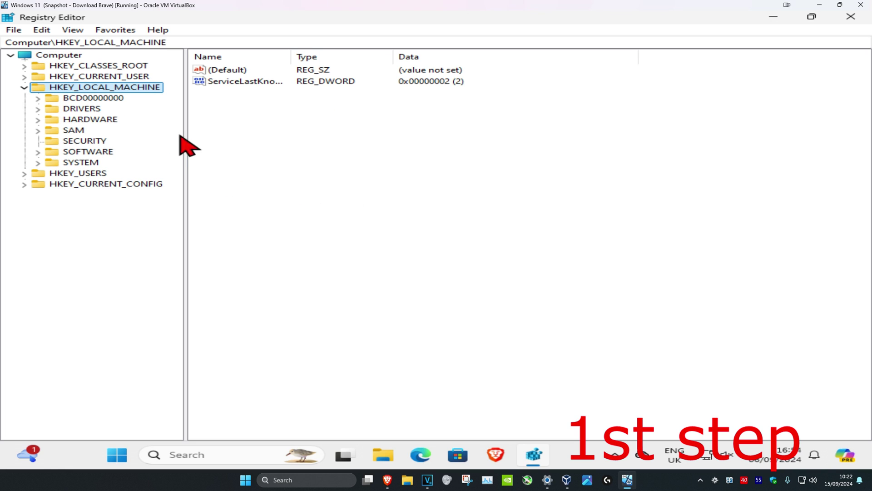
pyautogui.click(82, 151)
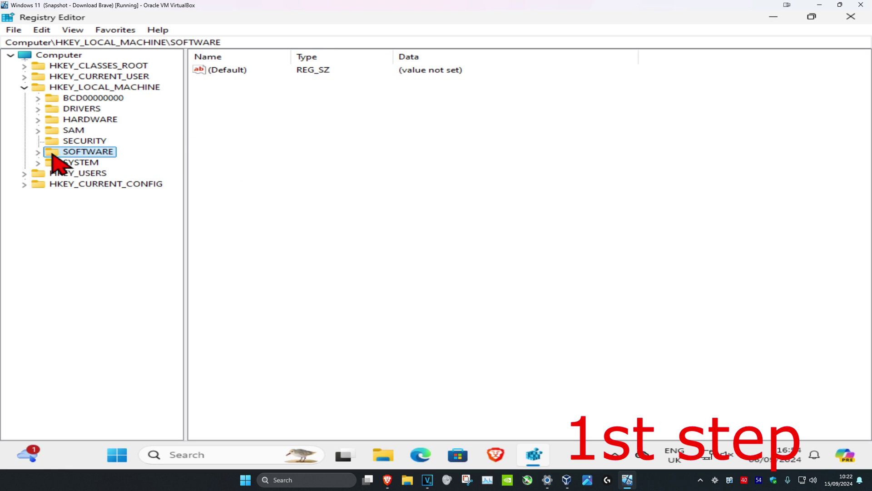
pyautogui.click(38, 151)
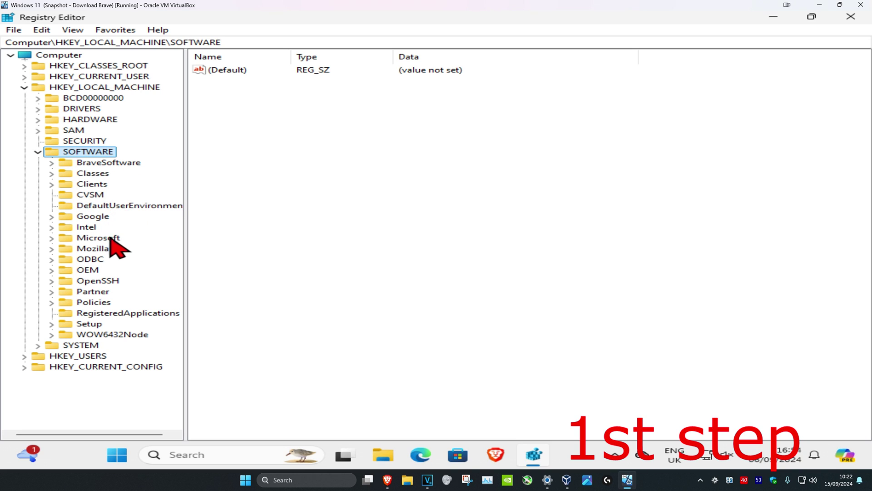
pyautogui.click(89, 238)
pyautogui.click(52, 238)
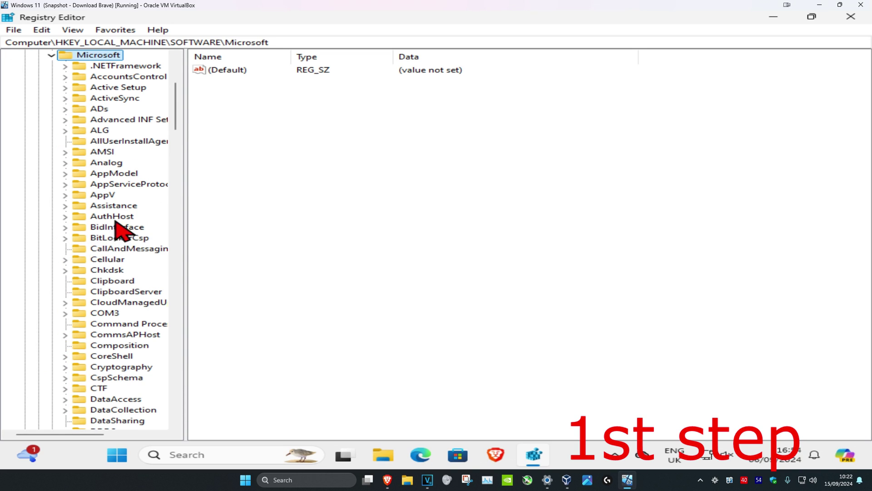
pyautogui.moveTo(184, 159); pyautogui.dragTo(238, 156)
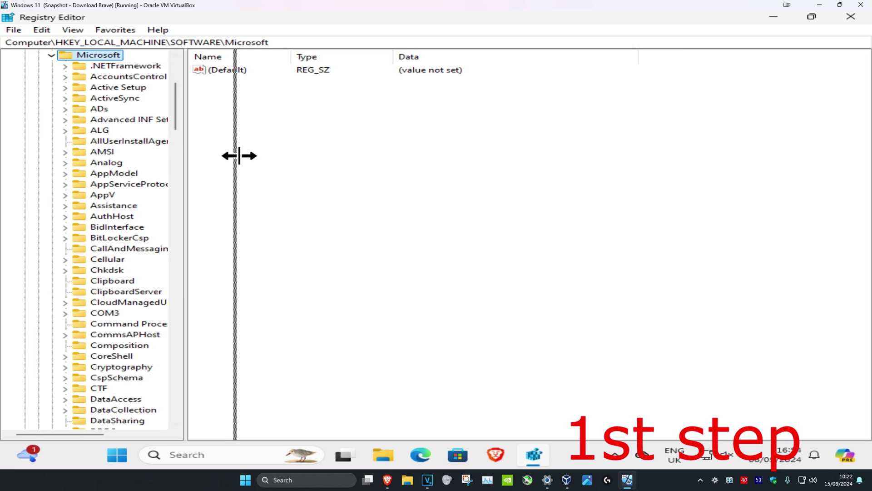
pyautogui.moveTo(230, 116); pyautogui.dragTo(229, 380)
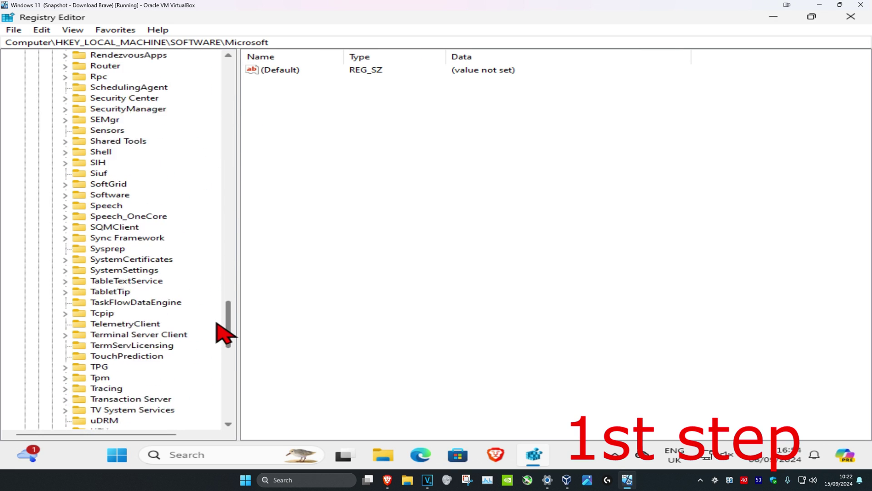
pyautogui.scroll(-1, 171, 307)
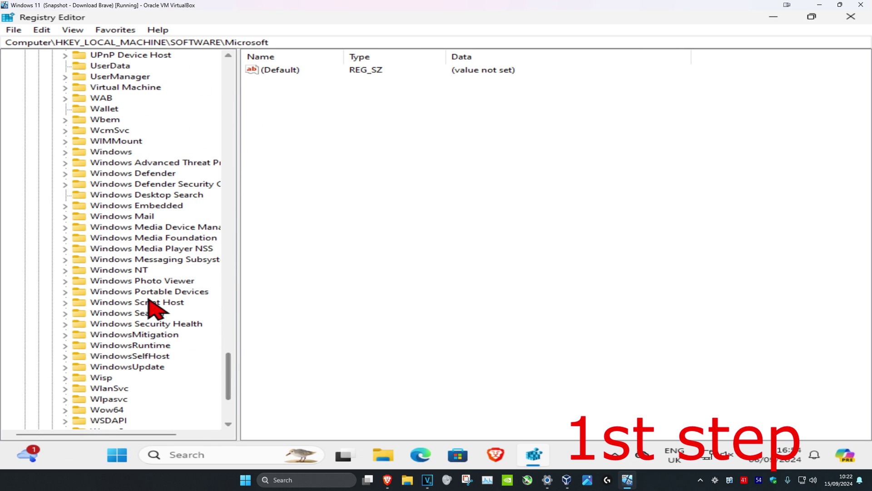
pyautogui.doubleClick(123, 270)
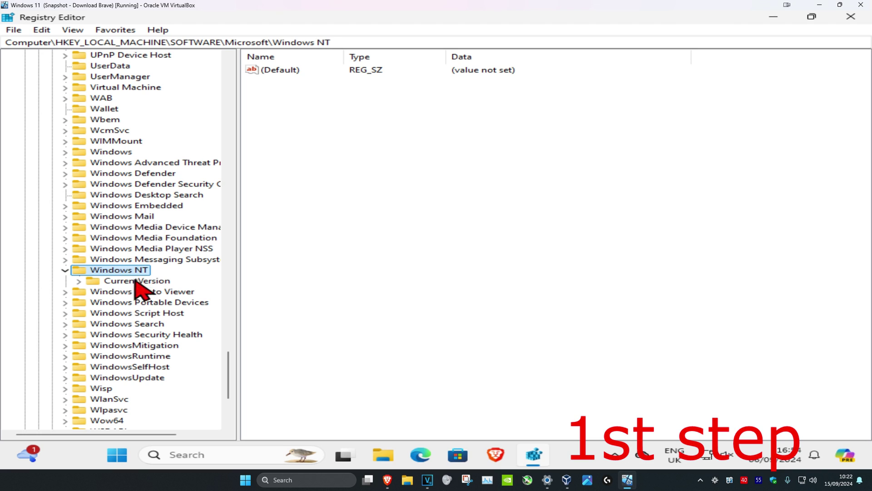
pyautogui.click(136, 281)
pyautogui.click(80, 281)
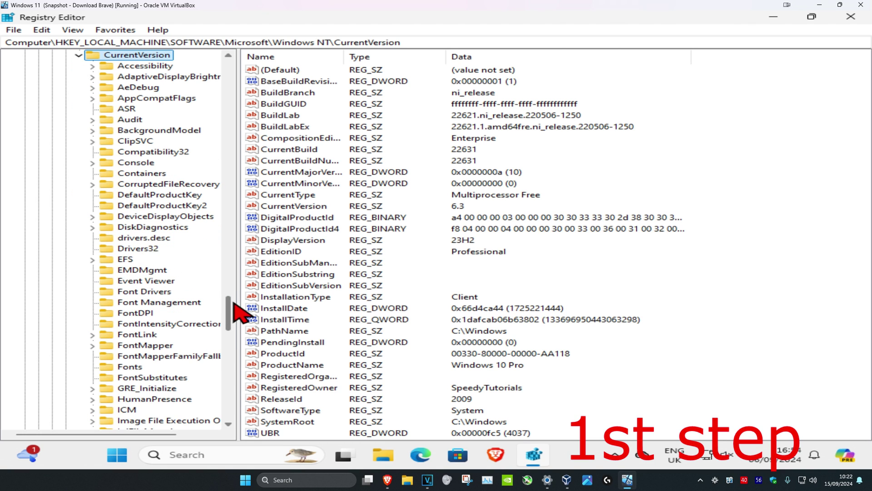
pyautogui.moveTo(228, 310); pyautogui.dragTo(232, 354)
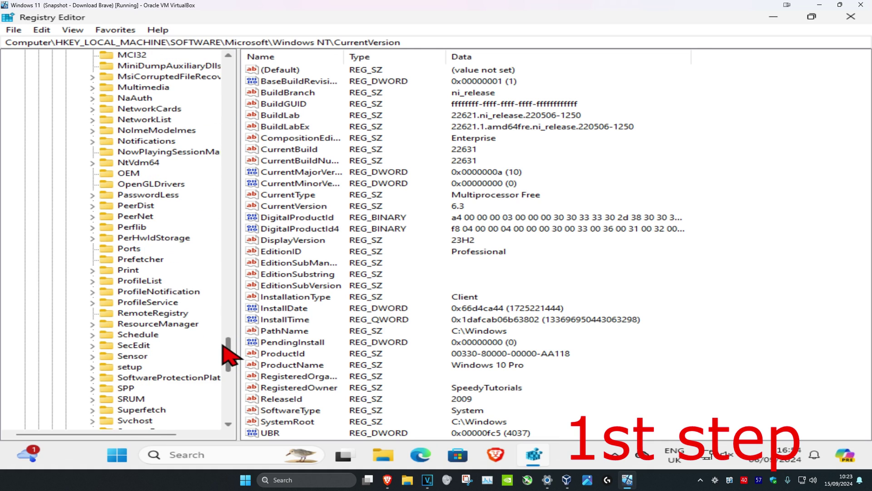
# Expand ProfileList, view S-1-5-18, S-1-5-19 and S-1-5-21 profiles, then select S-1-5-18's RefCount.
pyautogui.click(139, 281)
pyautogui.click(93, 282)
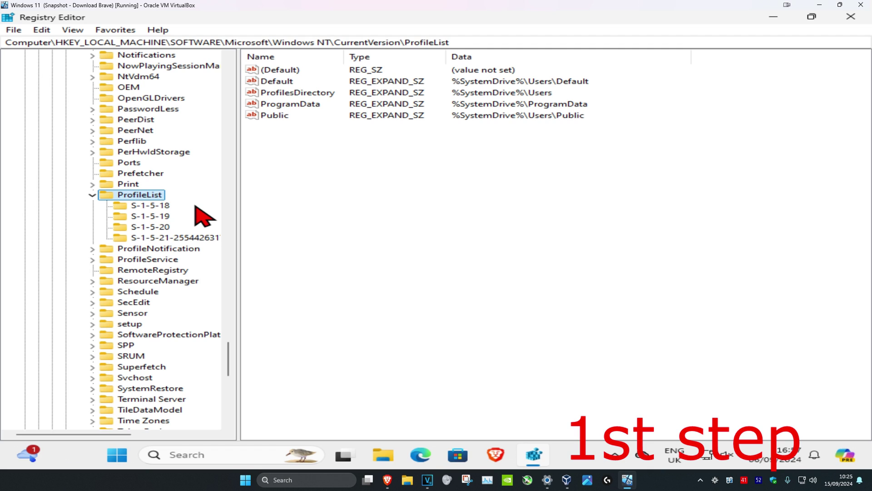
pyautogui.click(151, 205)
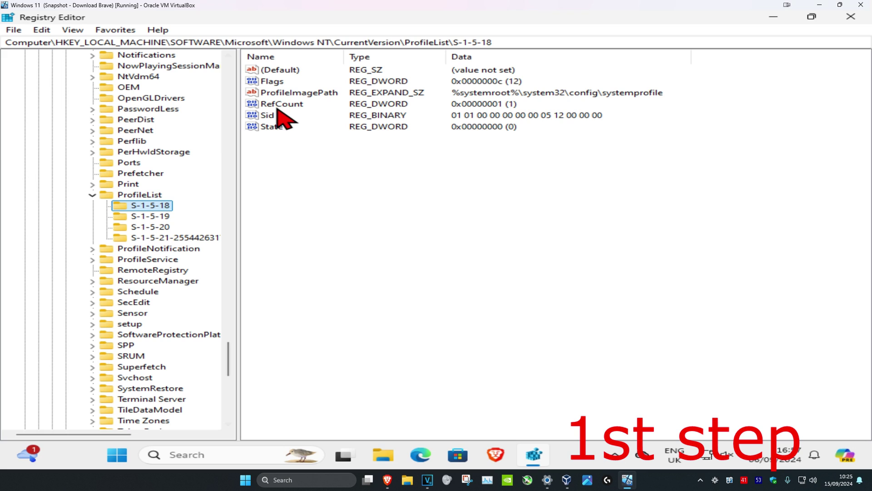
pyautogui.click(151, 217)
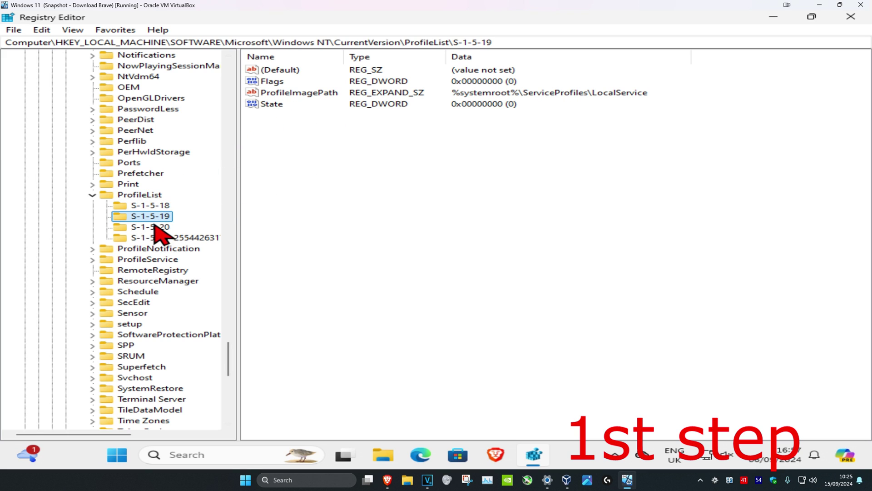
pyautogui.click(151, 227)
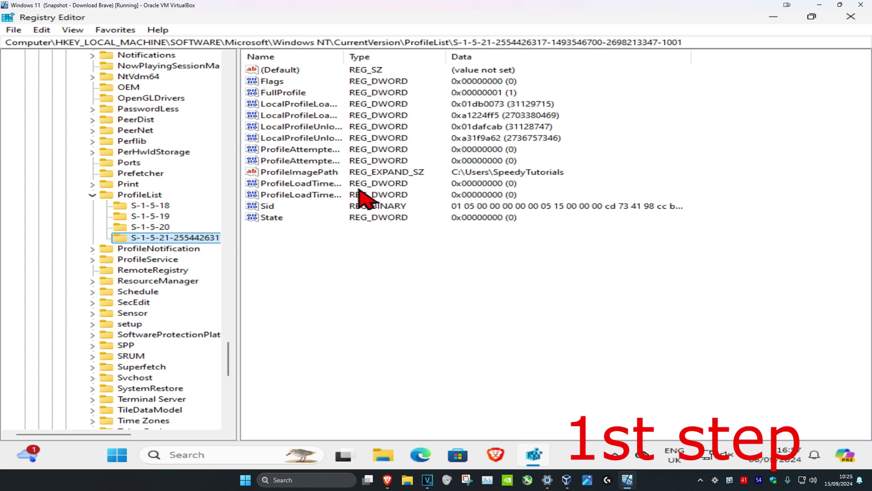
pyautogui.click(150, 205)
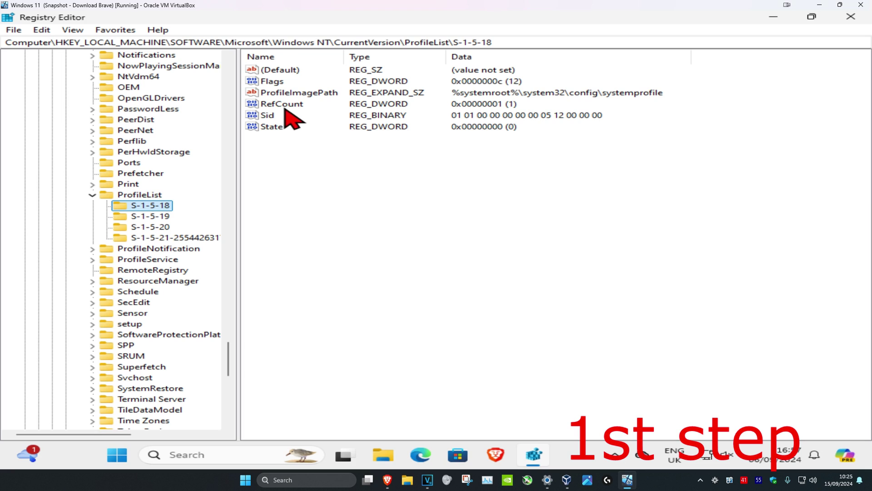
pyautogui.click(286, 106)
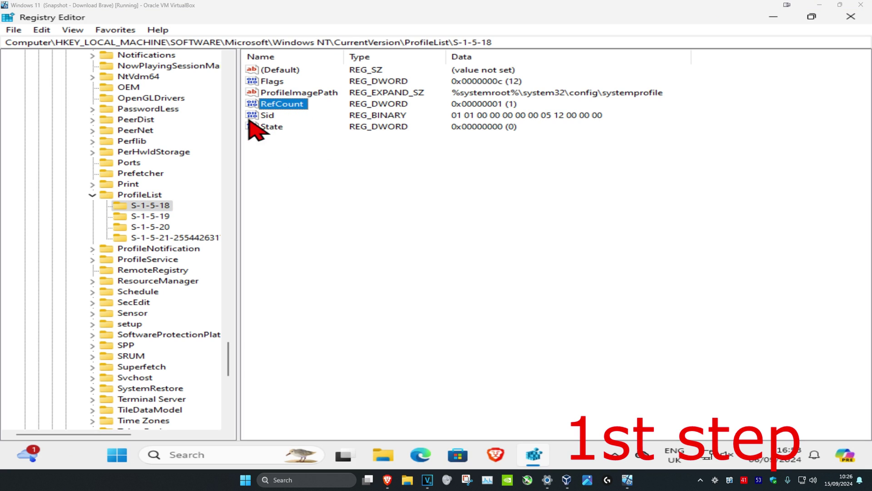
# Change S-1-5-18's RefCount to 0, run Windows Update's check for updates, and open the power menu.
pyautogui.doubleClick(281, 104)
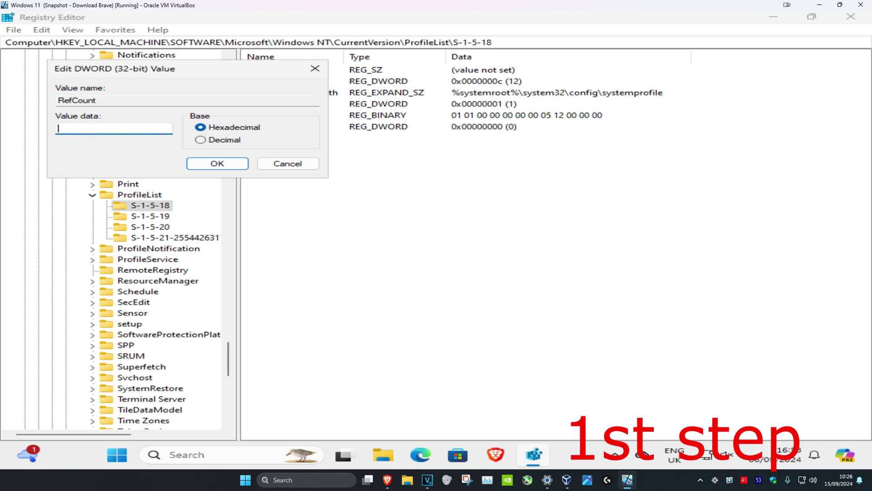
pyautogui.write('0')
pyautogui.click(217, 163)
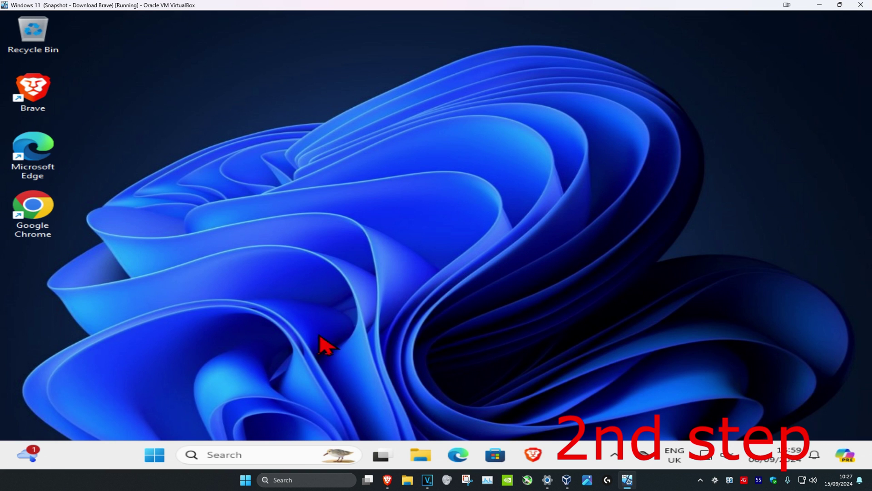
pyautogui.click(239, 455)
pyautogui.write('check for updates')
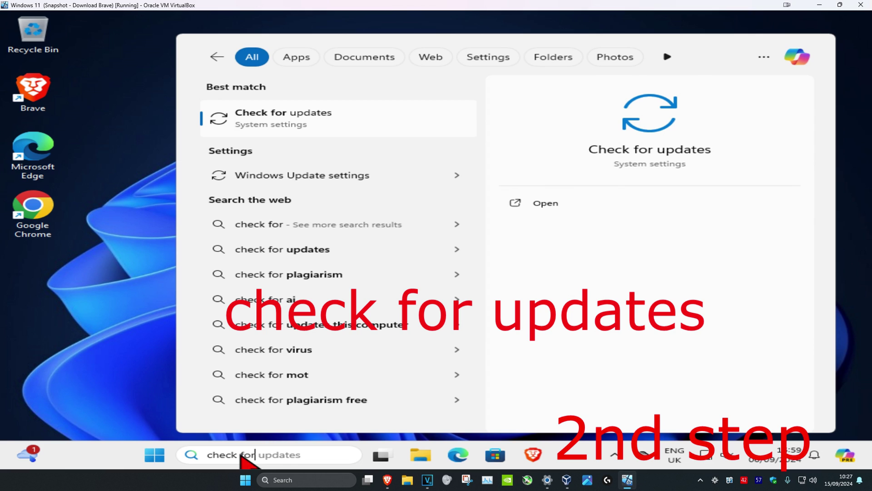
pyautogui.click(313, 118)
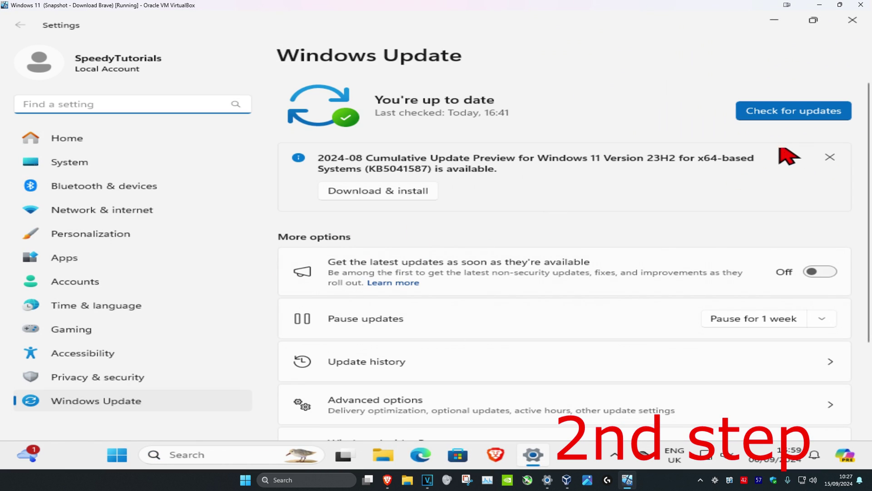
pyautogui.click(794, 110)
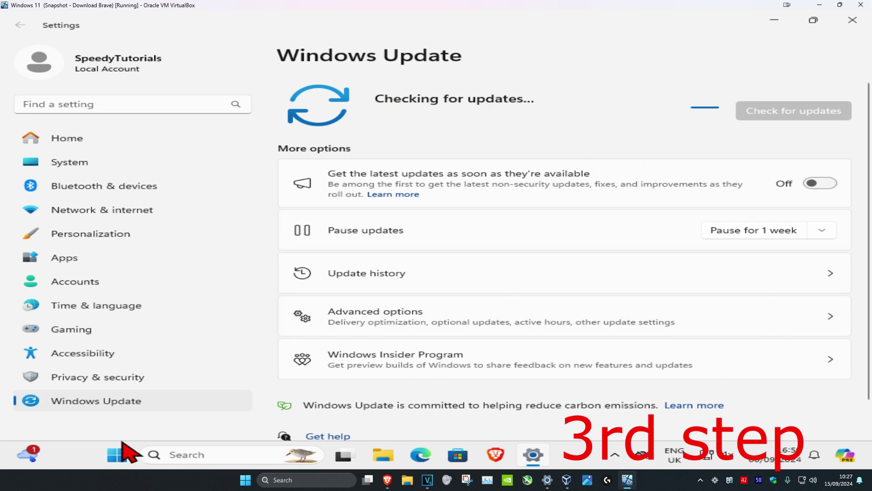
pyautogui.click(117, 455)
pyautogui.click(648, 417)
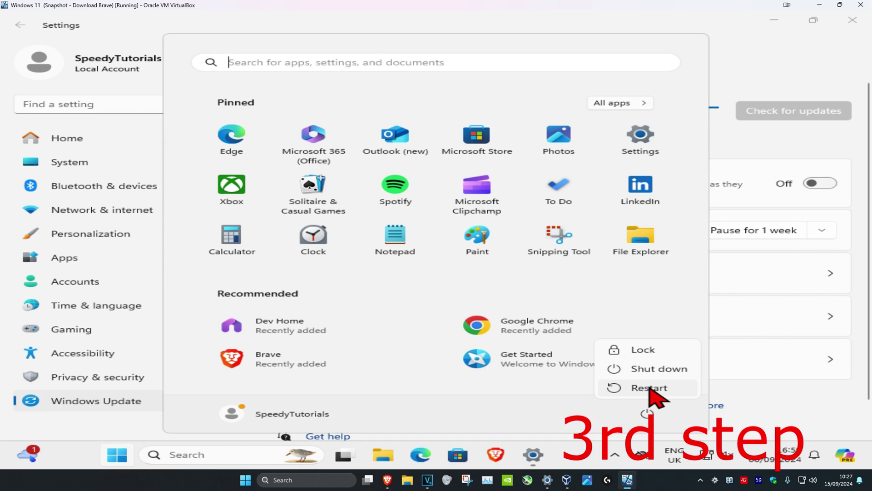